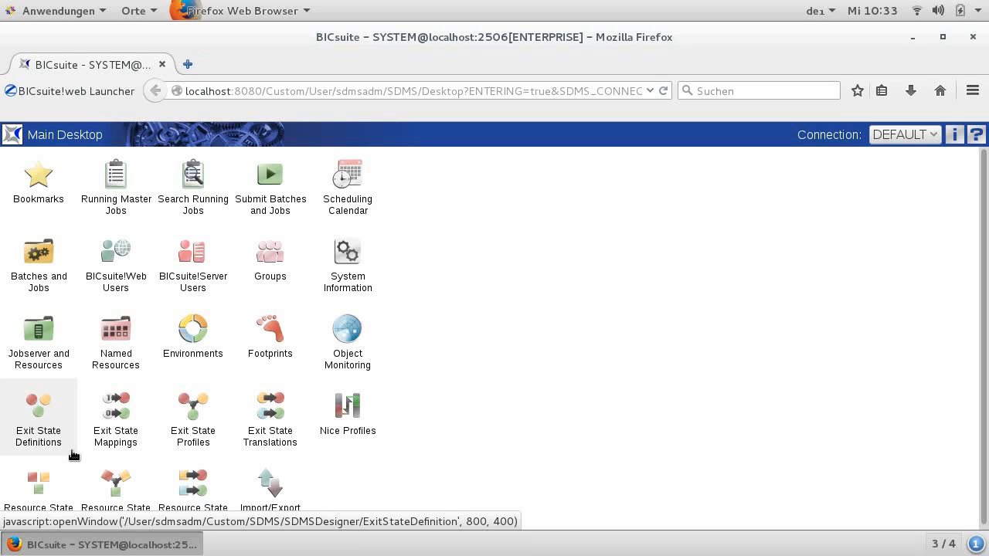
# Step: Create and save a new exit state definition named NO_DATA
pyautogui.click(72, 453)
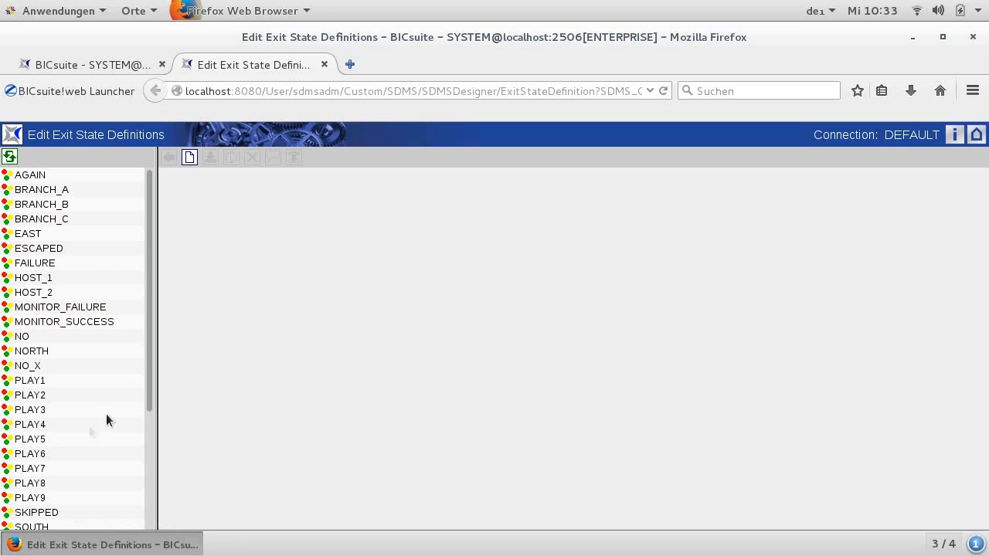
pyautogui.click(189, 157)
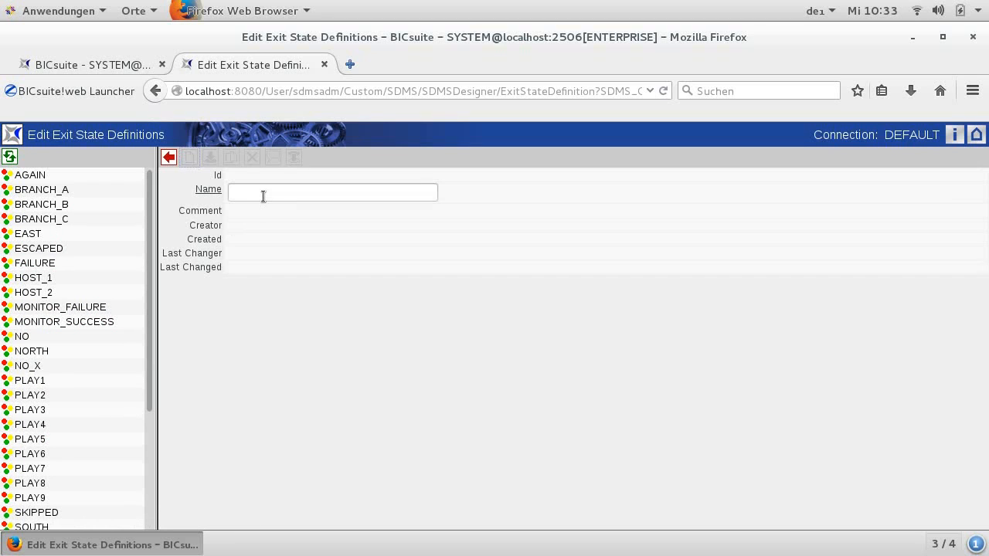
pyautogui.write('NO_DATA')
pyautogui.click(211, 157)
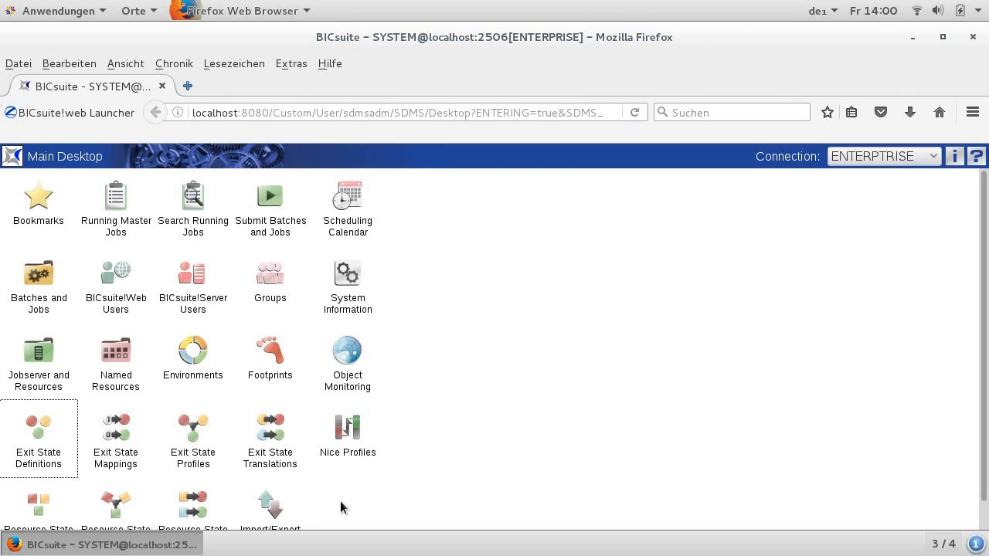
# Step: Start a new exit state mapping named DATA_LOADER and assign FAILURE to its initial exit code range
pyautogui.click(141, 469)
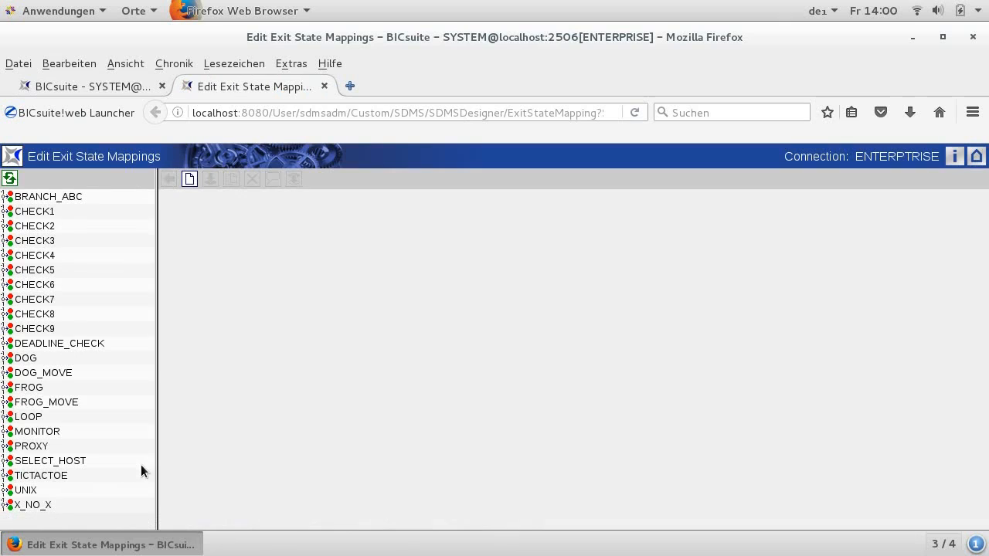
pyautogui.click(191, 182)
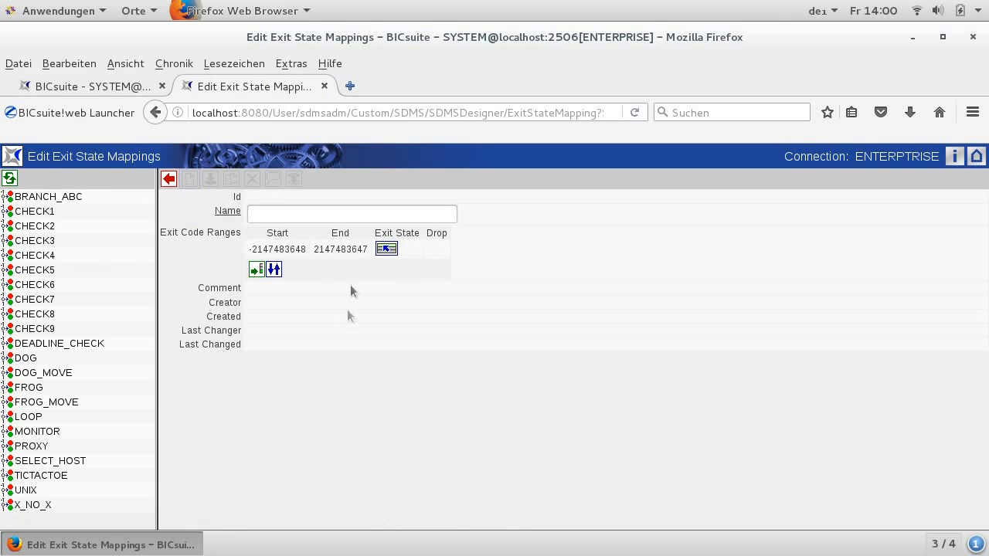
pyautogui.write('DATA_LOADER')
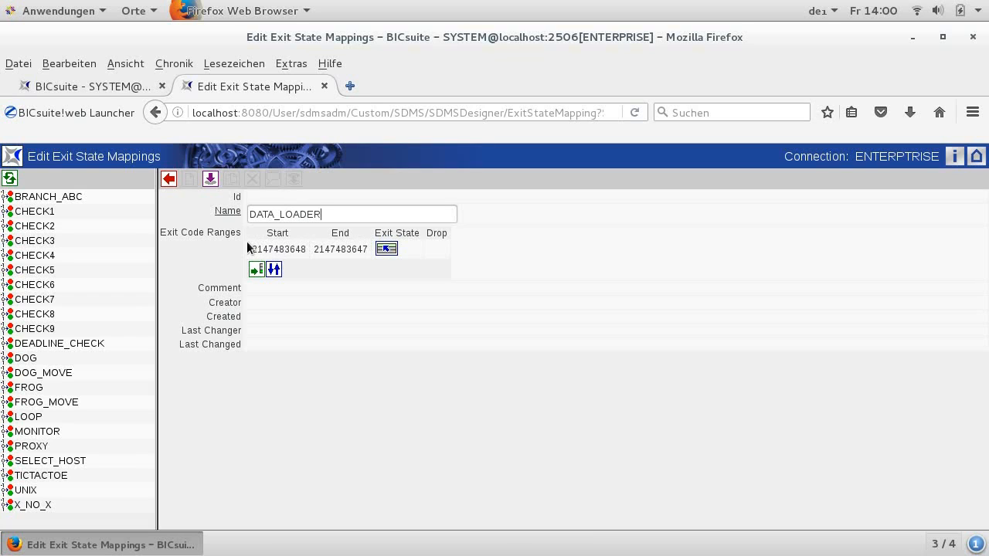
pyautogui.click(393, 251)
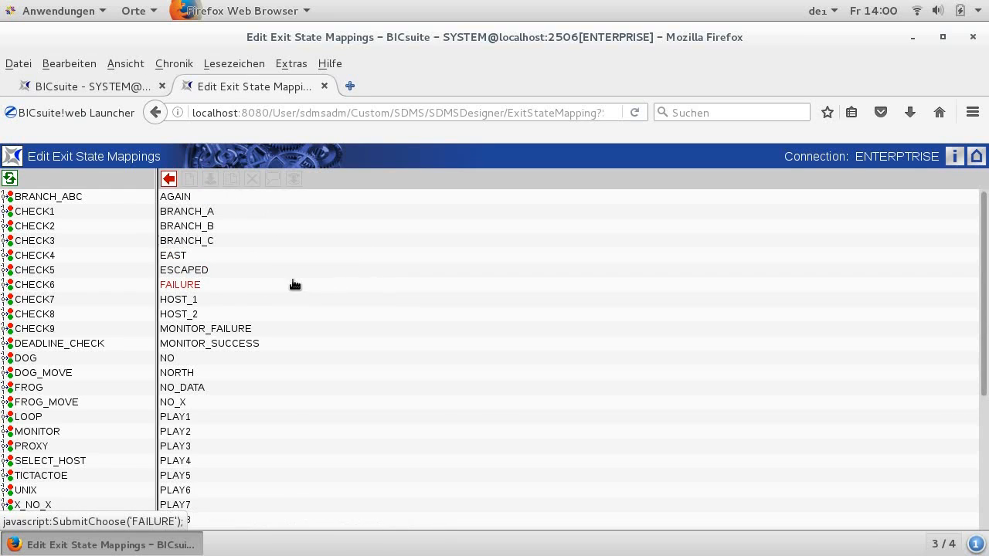
pyautogui.click(186, 285)
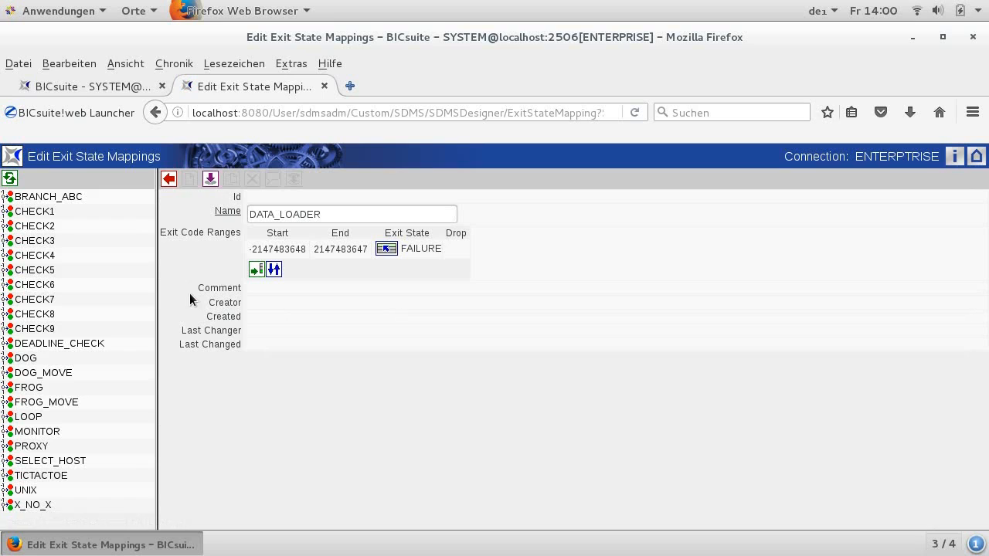
# Step: Add an exit code range starting at 0 to the mapping and assign it the SUCCESS exit state
pyautogui.click(261, 279)
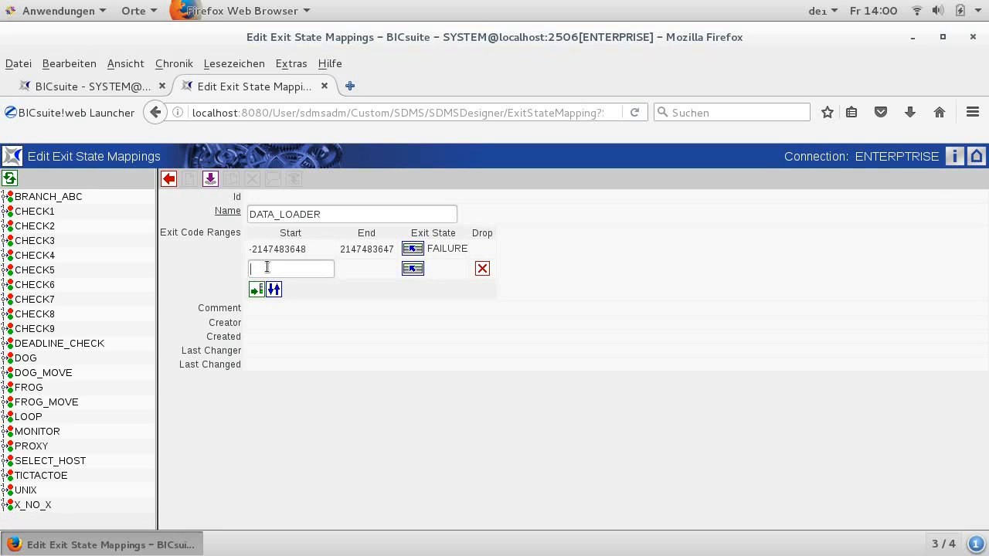
pyautogui.write('0')
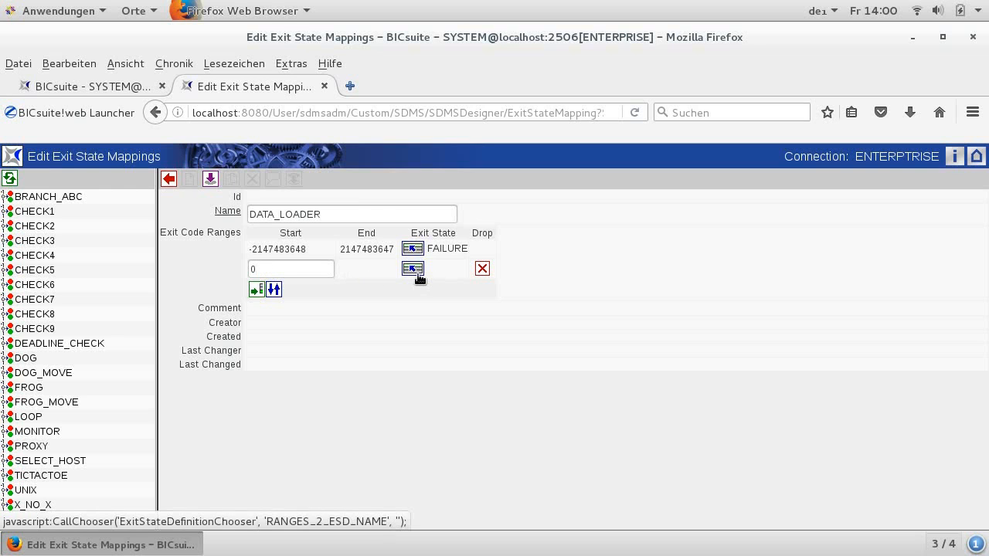
pyautogui.click(417, 276)
pyautogui.scroll(-5, 379, 296)
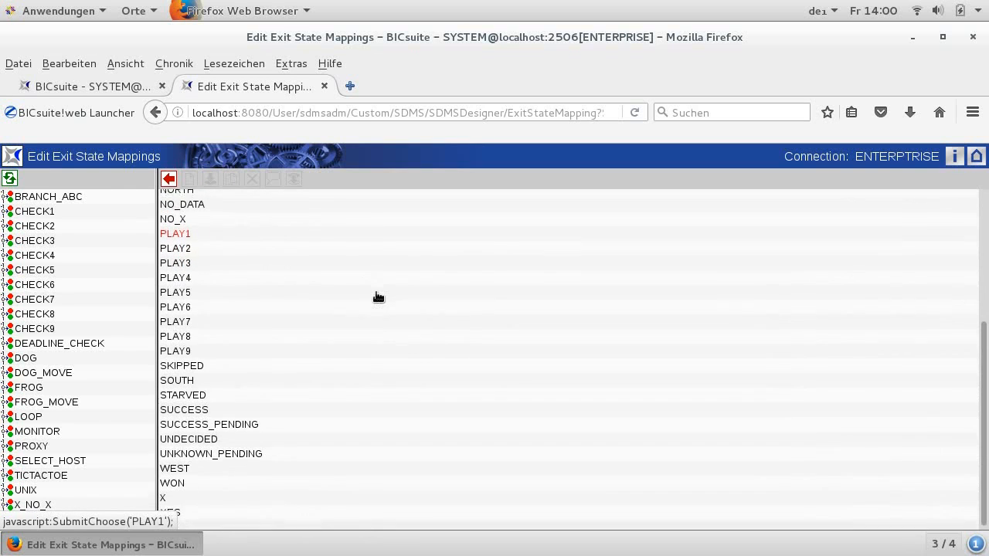
pyautogui.click(193, 407)
# Step: Add an exit code range starting at 1 and assign it the NO_DATA exit state
pyautogui.click(256, 292)
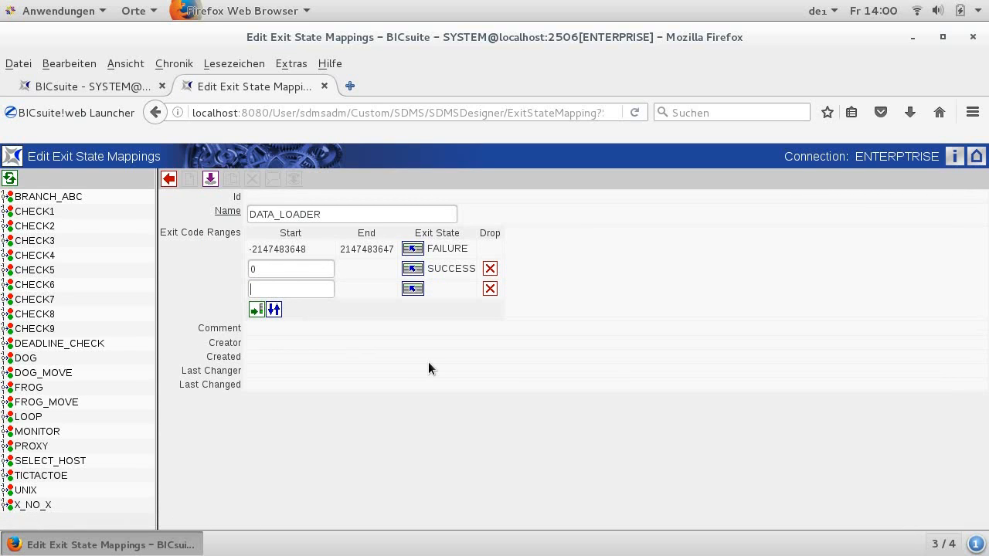
pyautogui.click(413, 288)
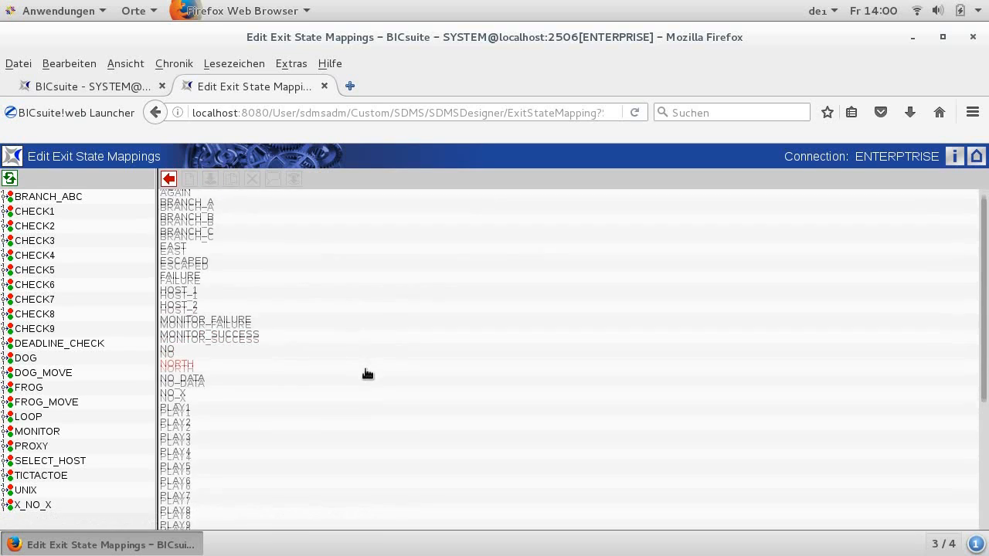
pyautogui.scroll(-5, 365, 371)
pyautogui.scroll(2, 365, 368)
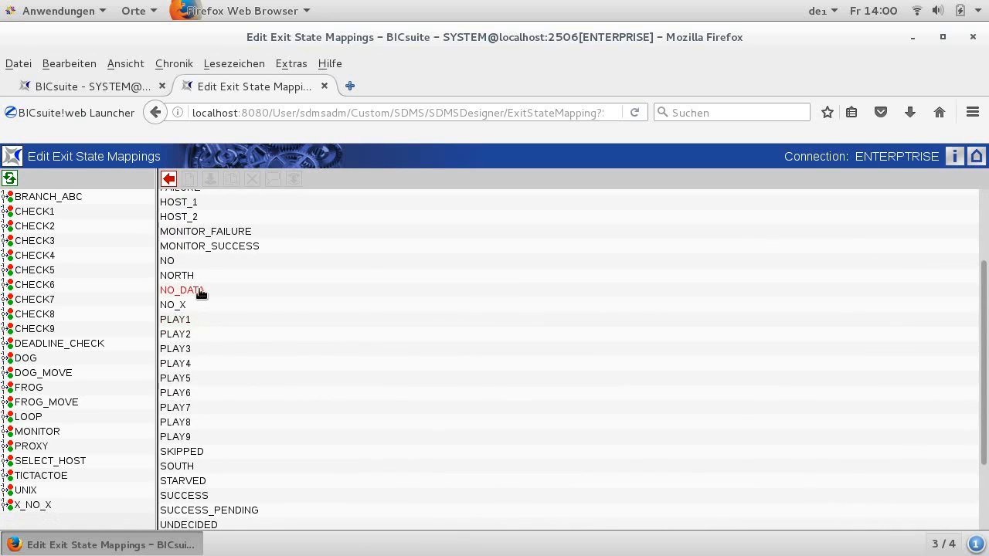
pyautogui.click(200, 292)
# Step: Add an exit code range starting at 2 and assign it the FAILURE exit state
pyautogui.click(256, 308)
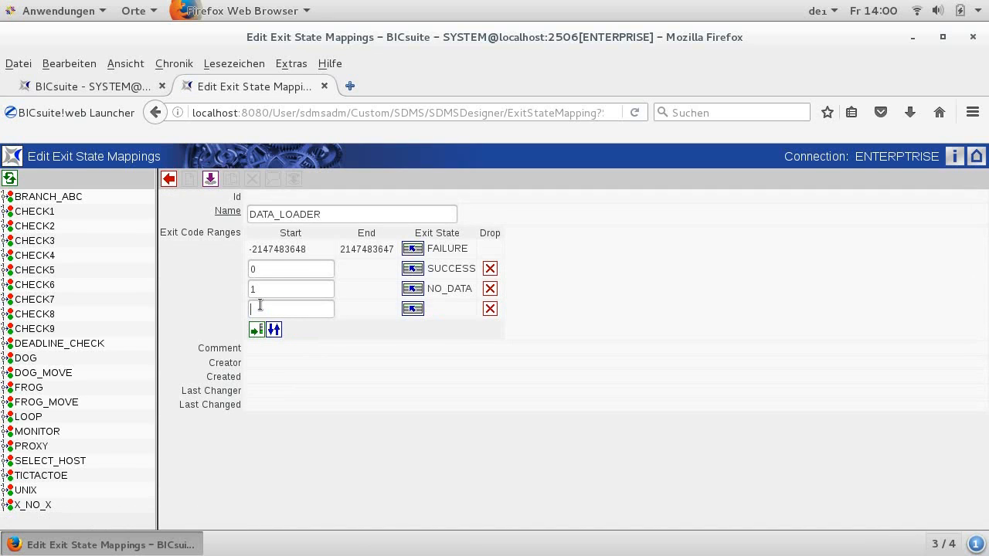
pyautogui.write('2')
pyautogui.click(412, 309)
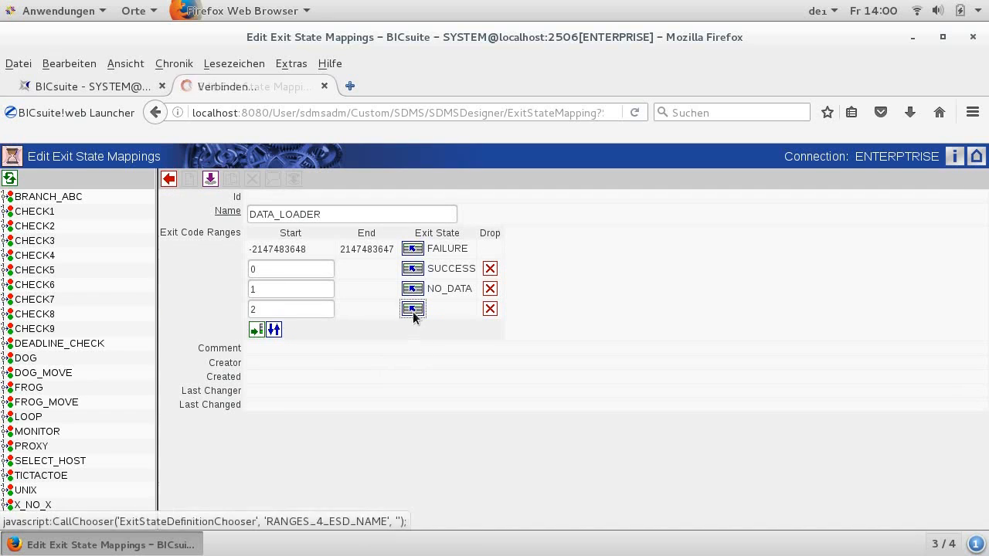
pyautogui.click(192, 286)
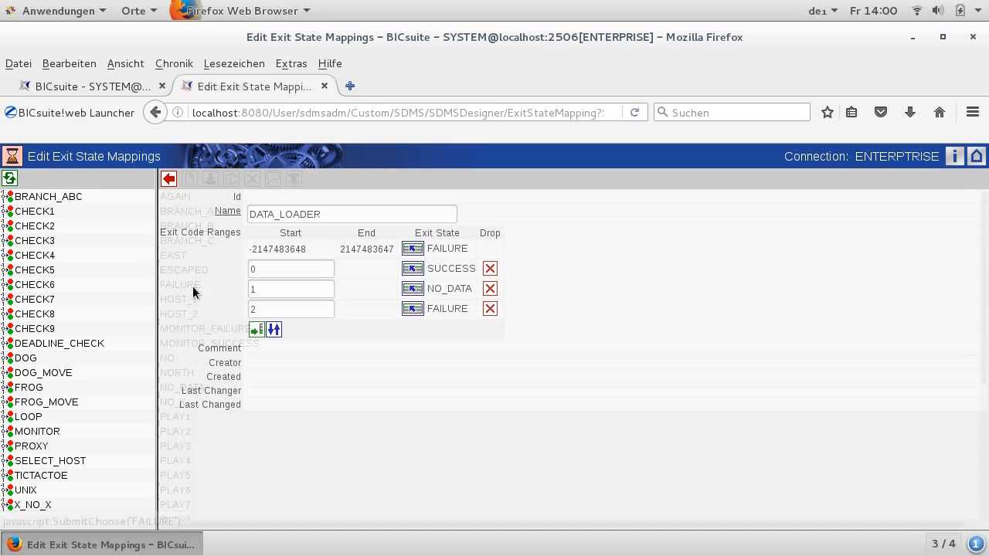
# Step: Refresh the mapping's exit code ranges, then save the DATA_LOADER mapping and close its editor
pyautogui.click(275, 329)
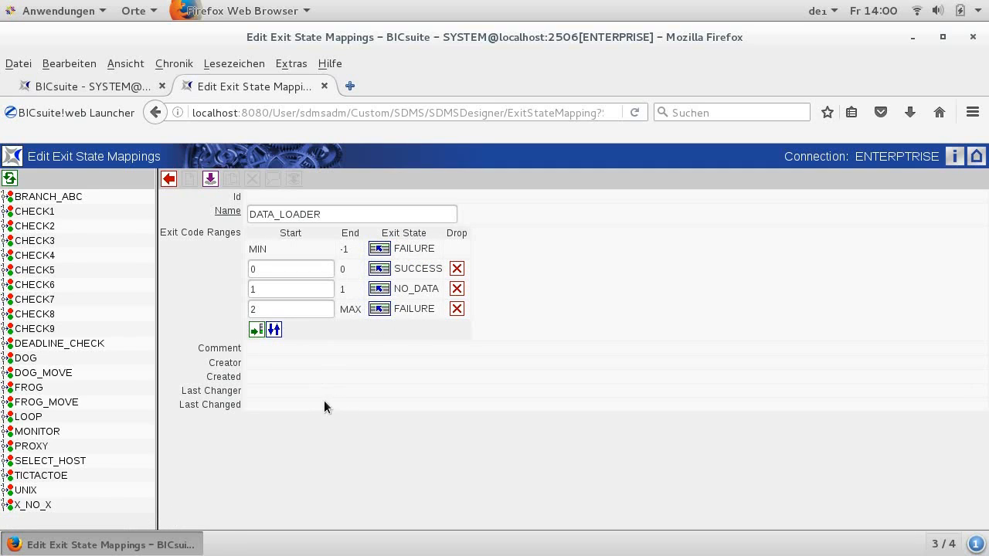
pyautogui.click(210, 179)
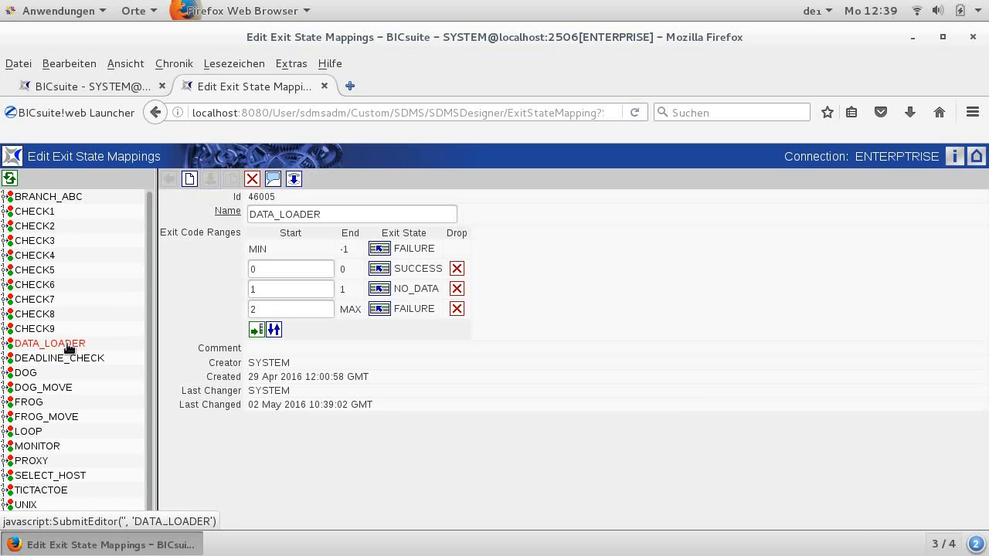
pyautogui.click(329, 85)
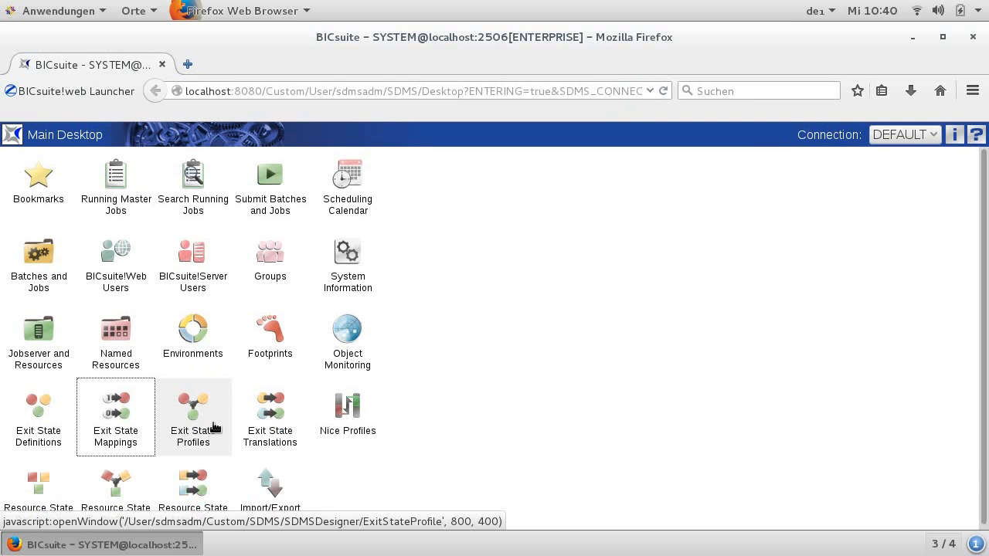
# Step: Copy the STANDARD exit state profile to a new profile named DATA_LOADER
pyautogui.click(212, 422)
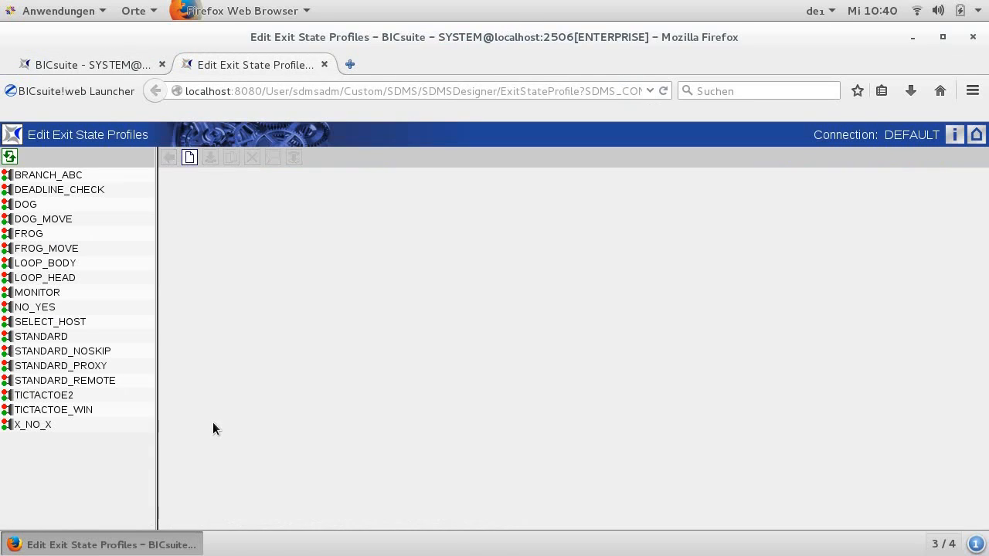
pyautogui.click(47, 337)
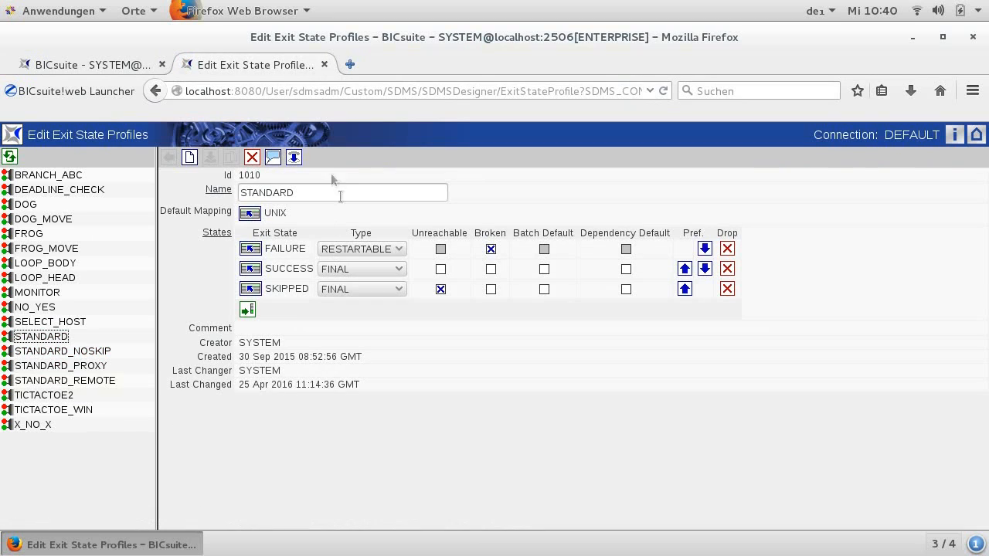
pyautogui.moveTo(311, 193); pyautogui.dragTo(201, 193)
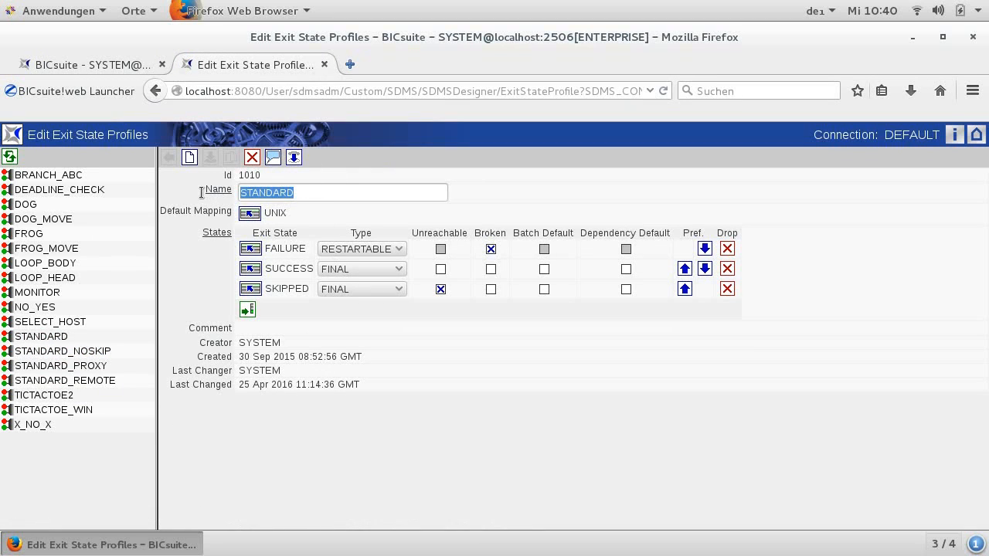
pyautogui.write('DATA_LOADER')
pyautogui.click(229, 165)
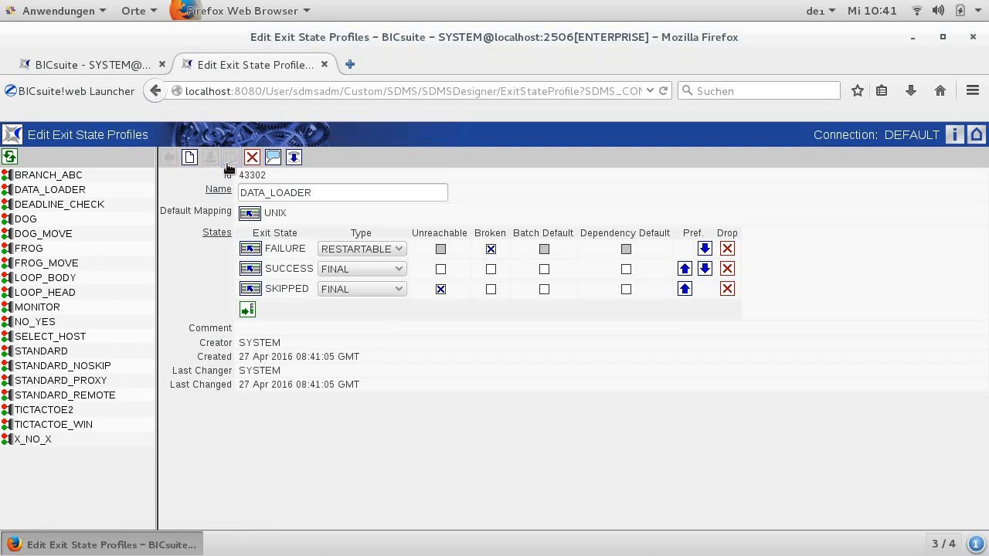
# Step: Set the DATA_LOADER profile's default mapping to DATA_LOADER and append the NO_DATA exit state to its states
pyautogui.click(249, 214)
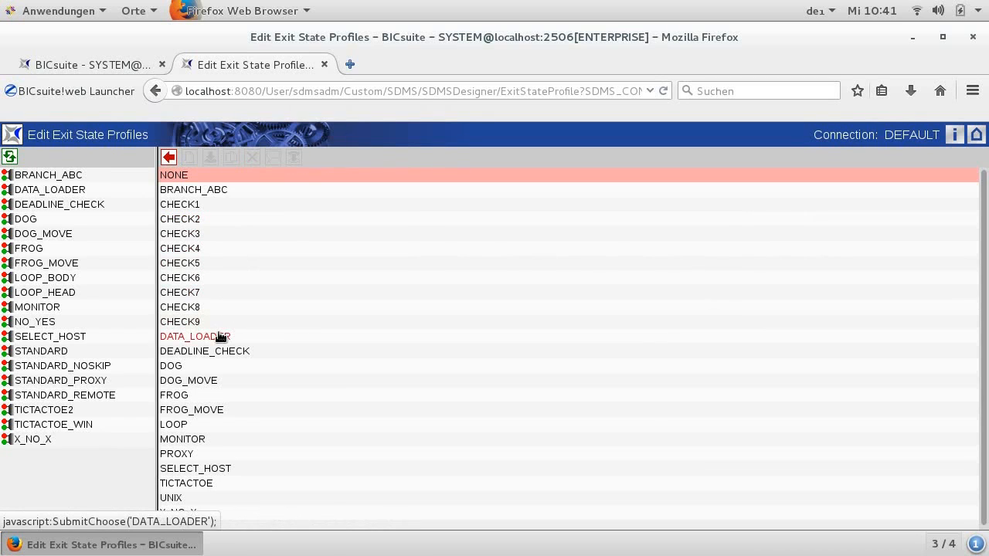
pyautogui.click(221, 338)
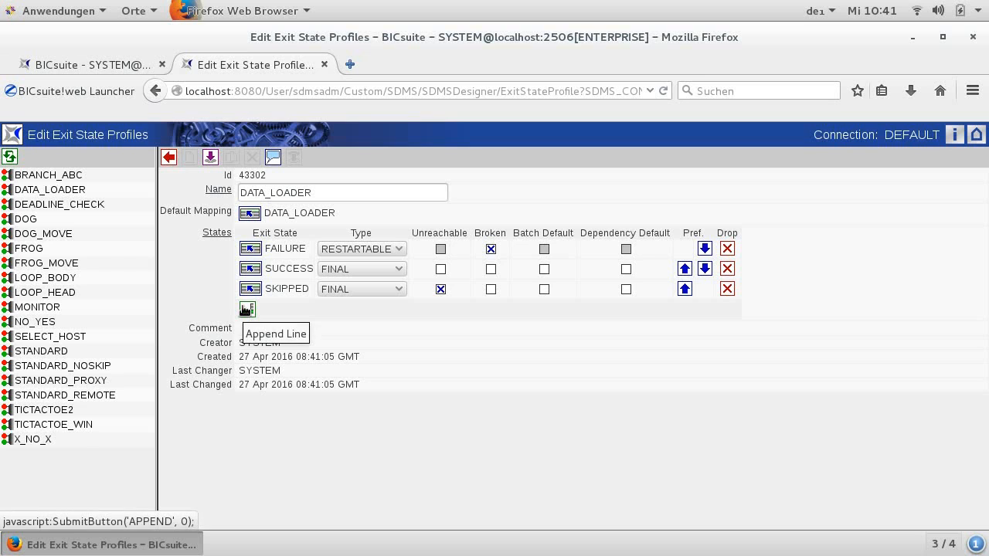
pyautogui.click(246, 310)
pyautogui.click(246, 310)
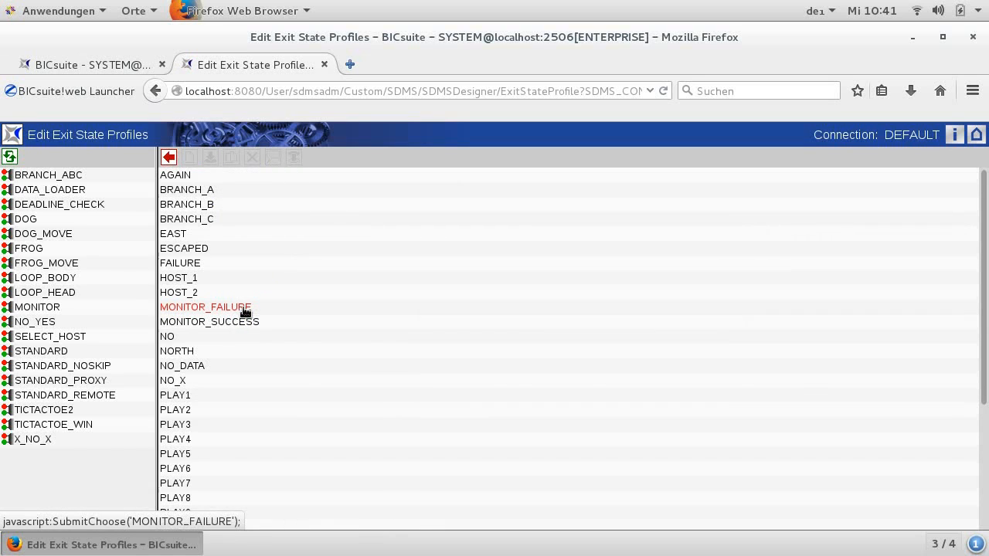
pyautogui.click(199, 366)
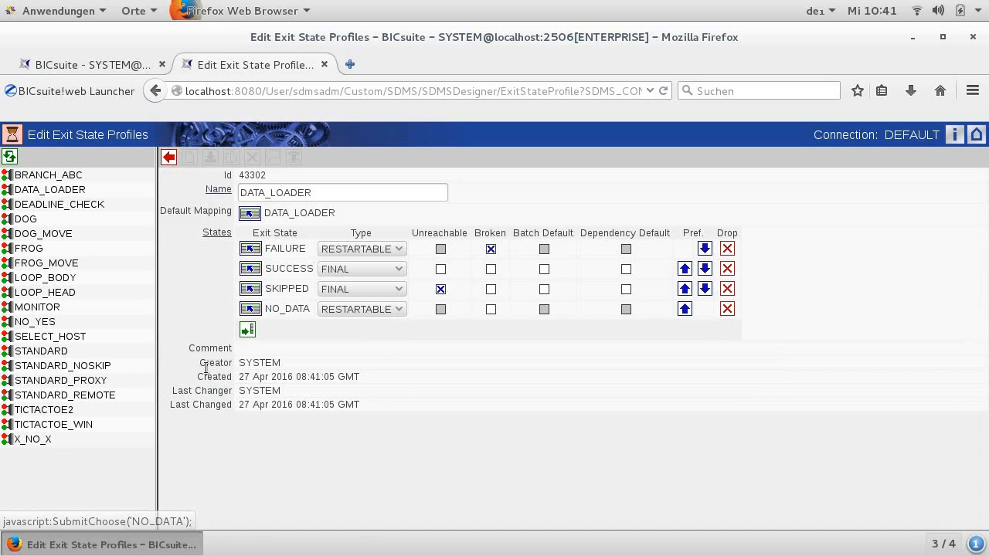
# Step: Set the NO_DATA state's type to FINAL and move it up in the preference order
pyautogui.click(367, 308)
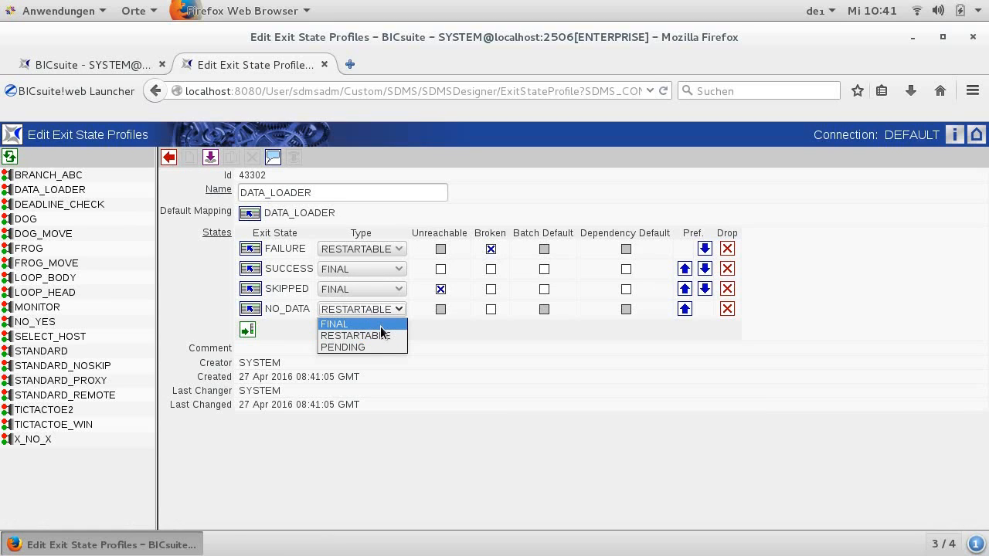
pyautogui.click(381, 325)
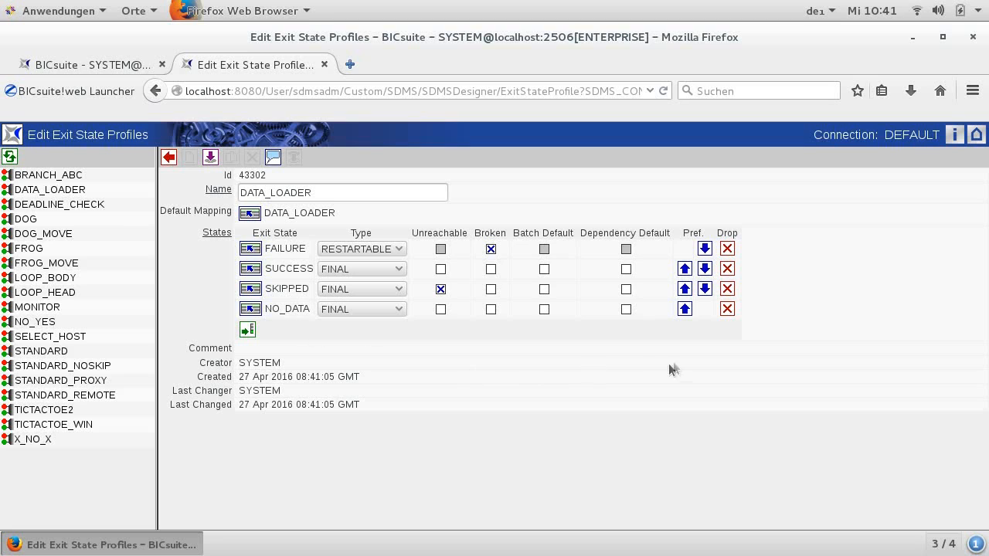
pyautogui.click(685, 311)
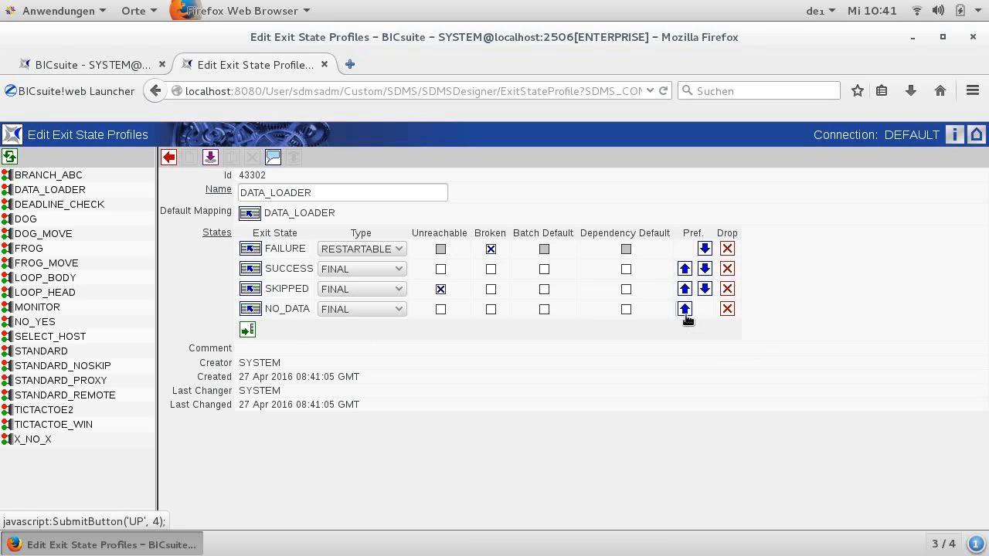